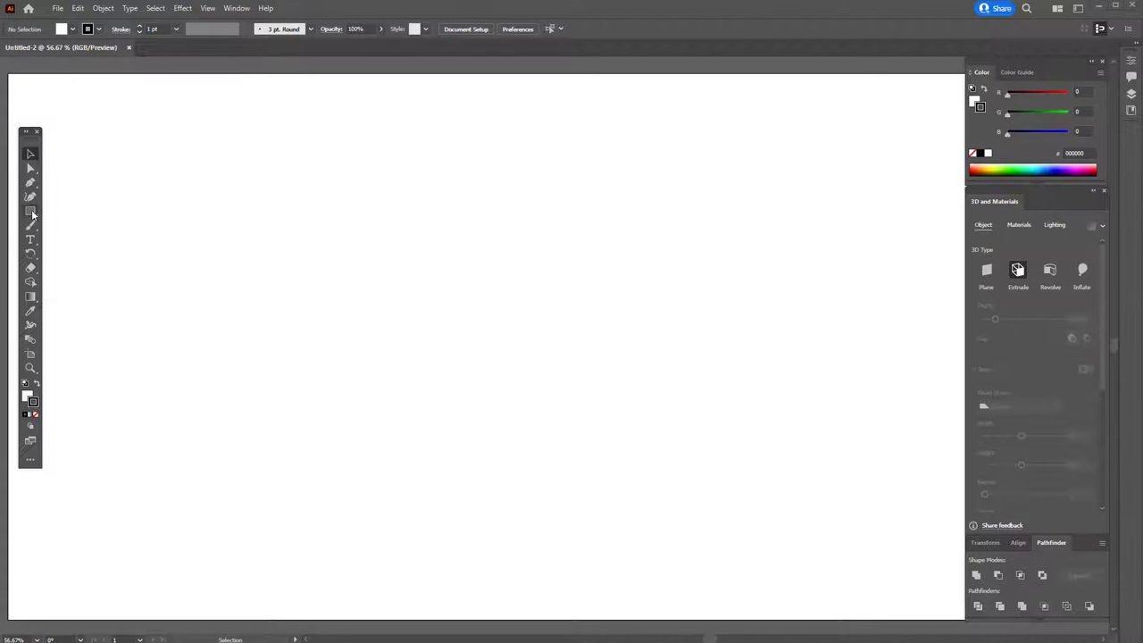
Cancel the New Document dialog without creating a file, then show the Window menu's Toolbars list.
click(56, 9)
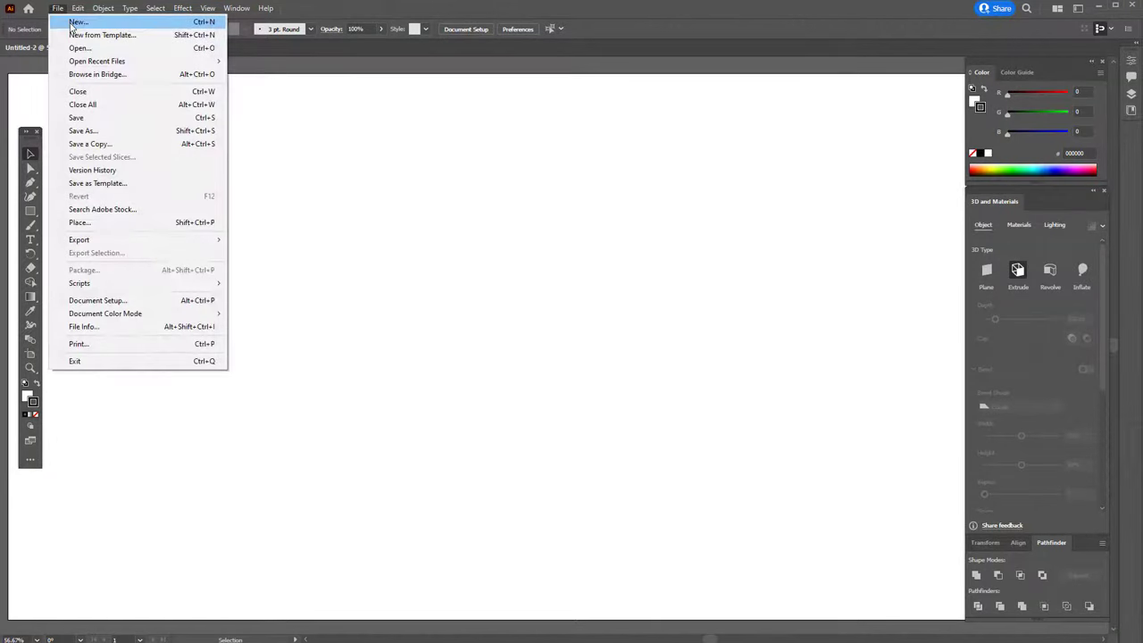
click(75, 22)
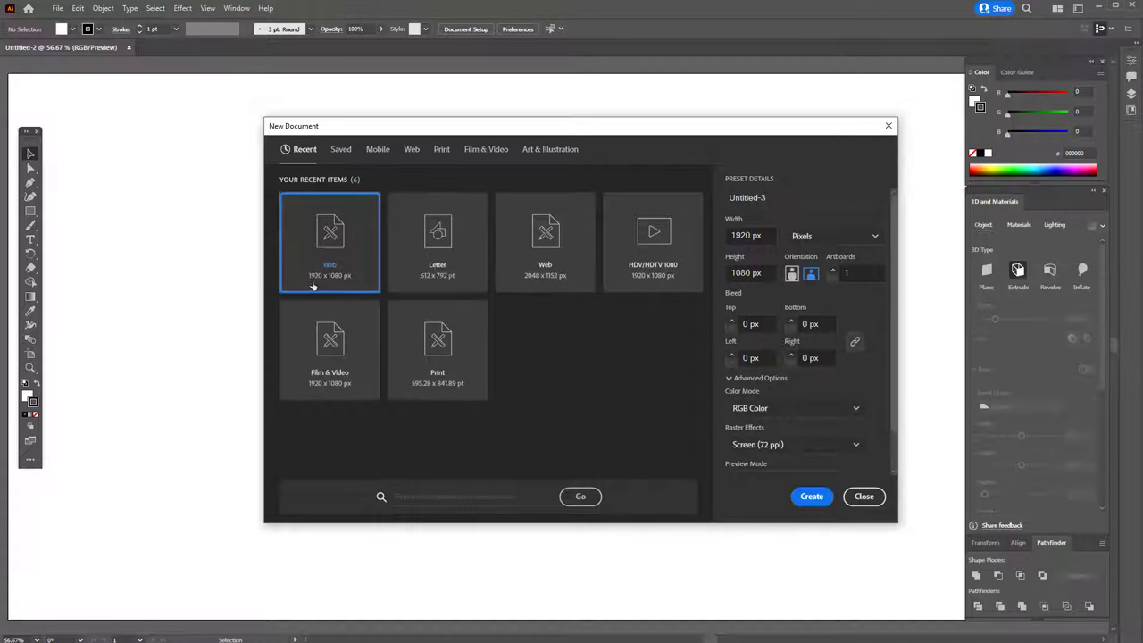
click(864, 497)
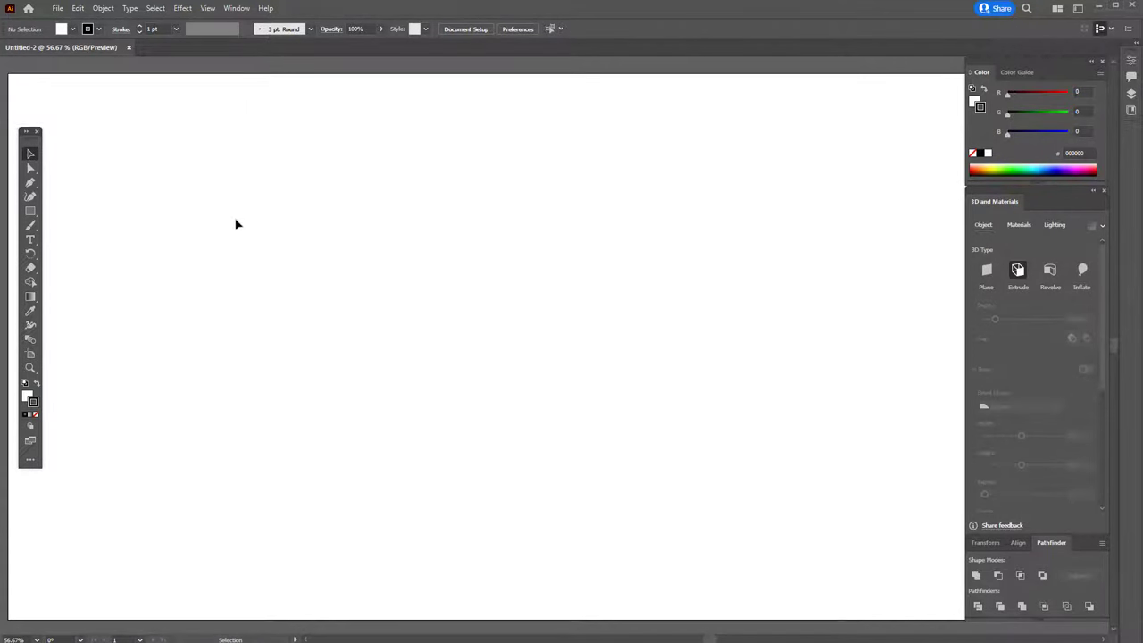
click(238, 9)
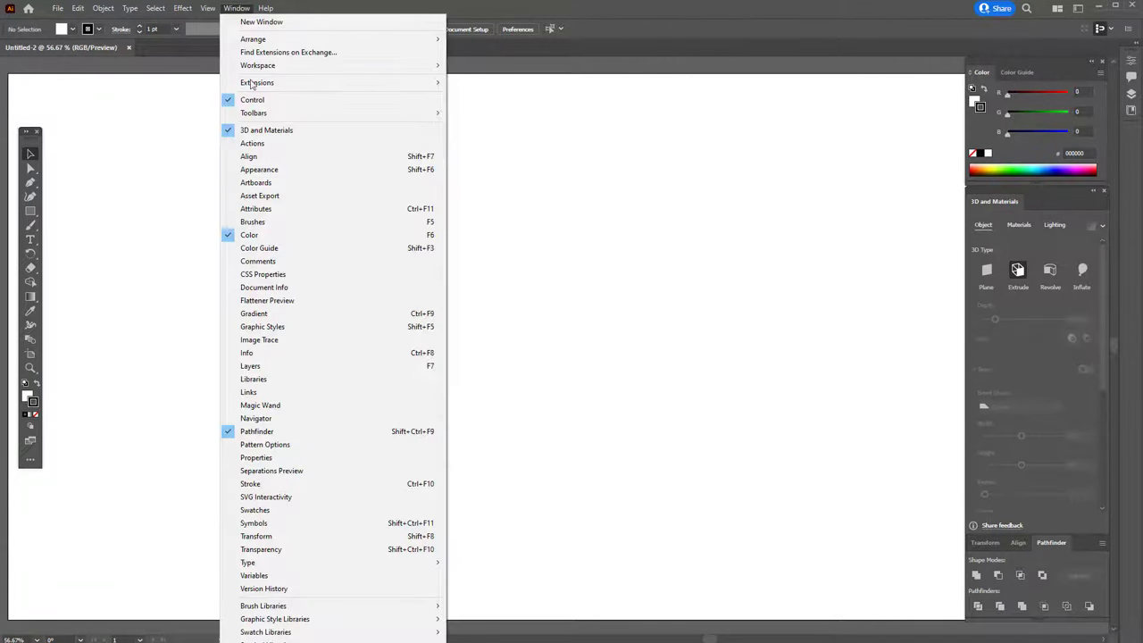
mouse_move(263, 115)
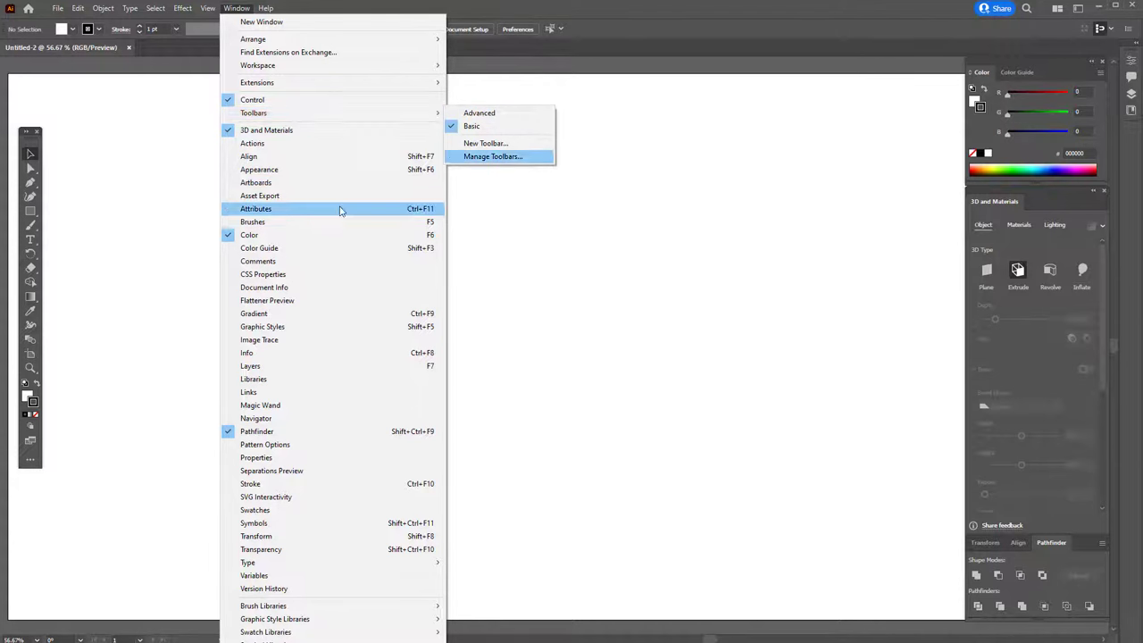
With the Rectangle Tool, drag a 593 × 593 px square across the middle of the artboard.
click(31, 214)
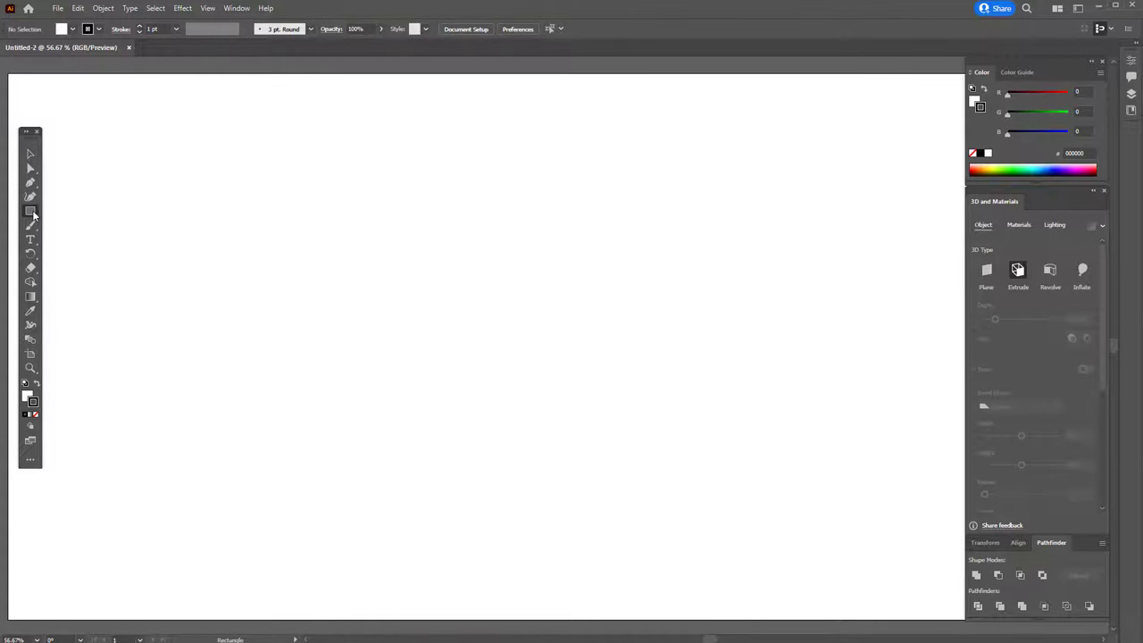
drag(33, 214, 73, 210)
drag(307, 184, 607, 483)
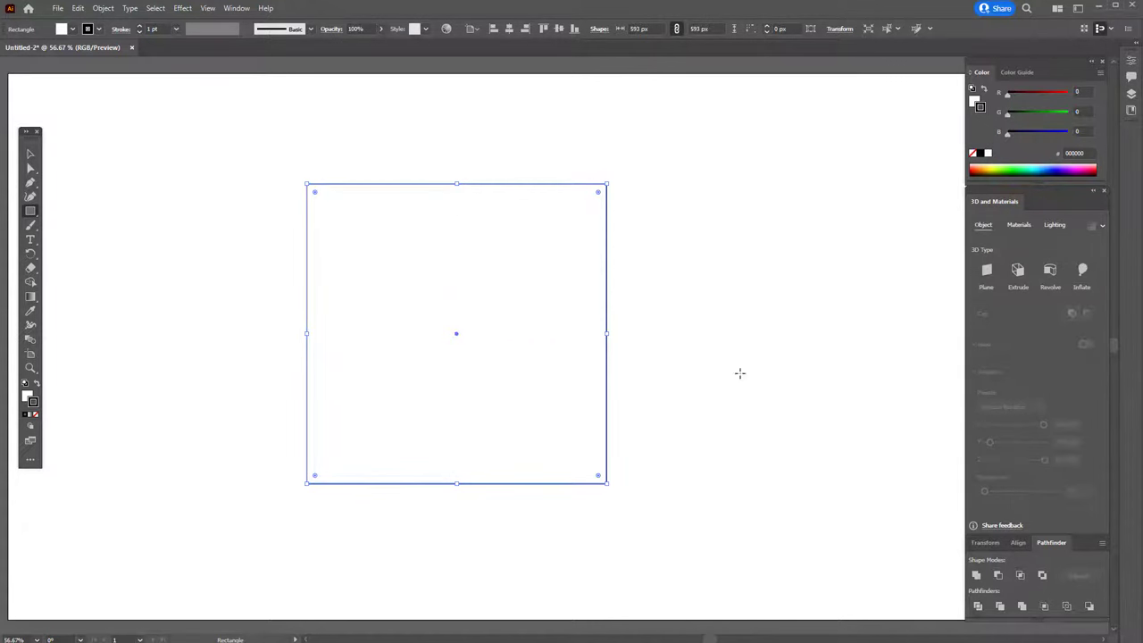
Apply Effect > 3D and Materials > Extrude & Bevel to the square, giving a 50 px extrusion.
click(182, 8)
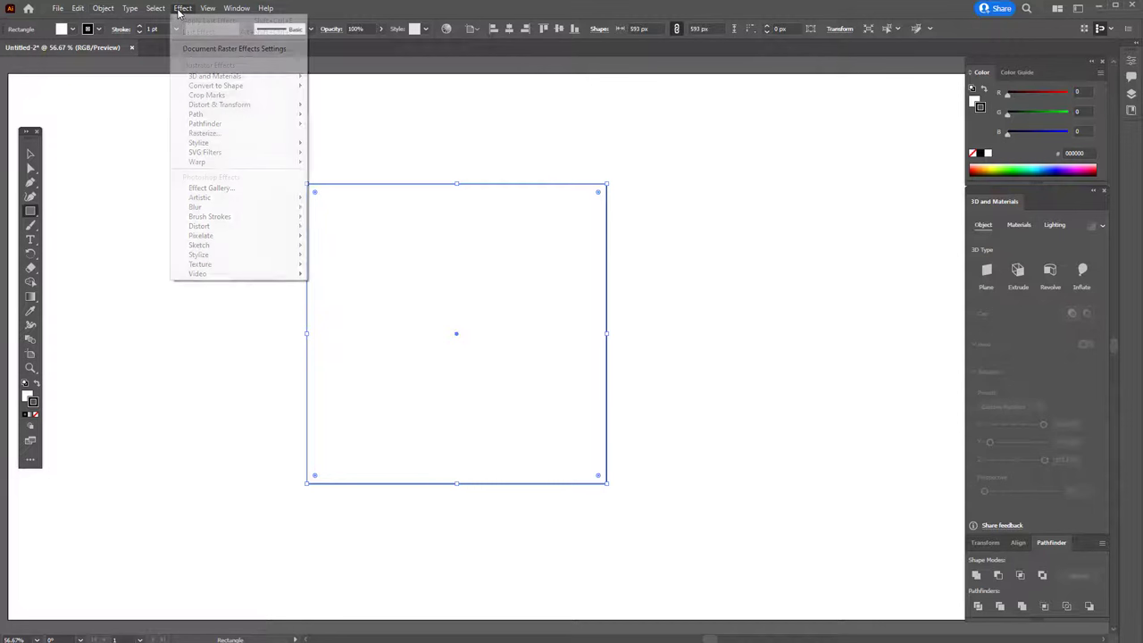
mouse_move(219, 76)
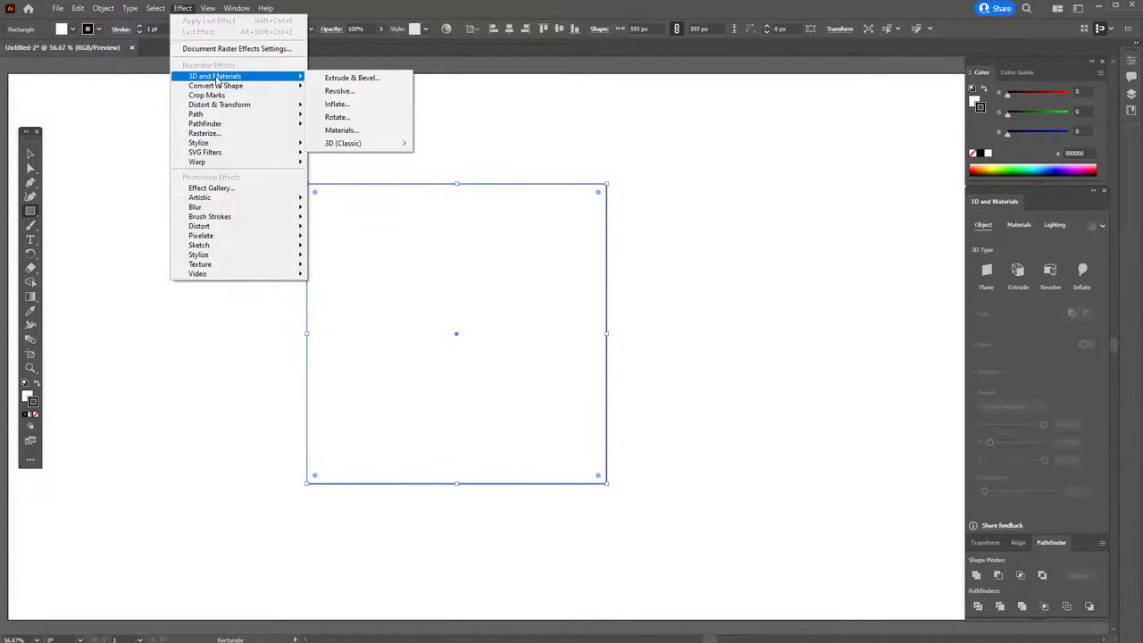
click(366, 79)
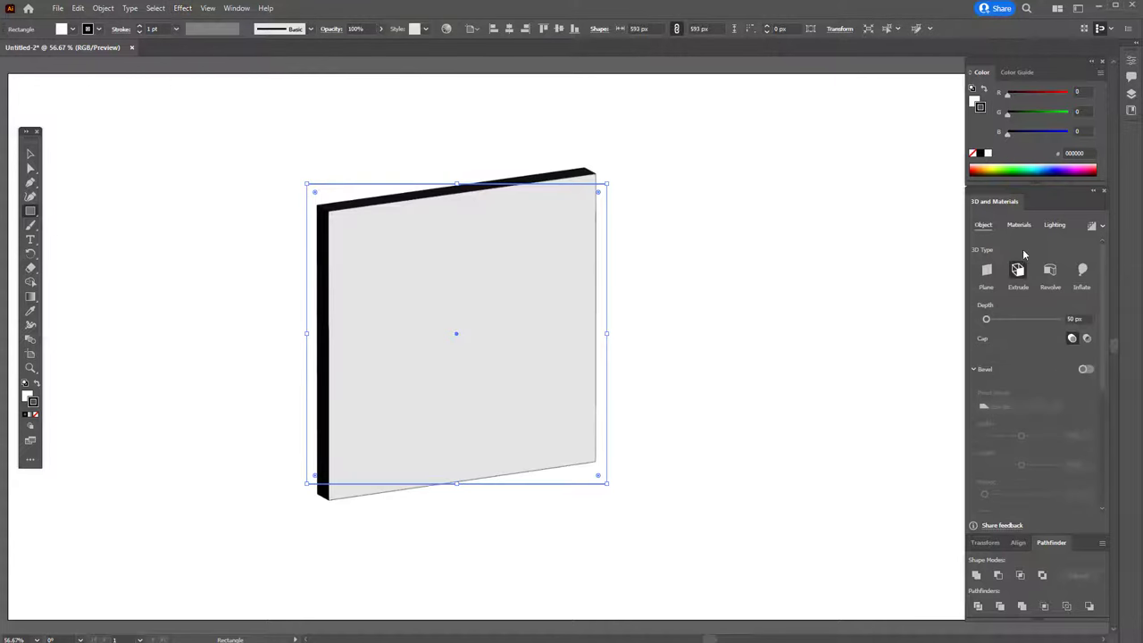
Check the square's Width and Height values in the control bar.
click(237, 9)
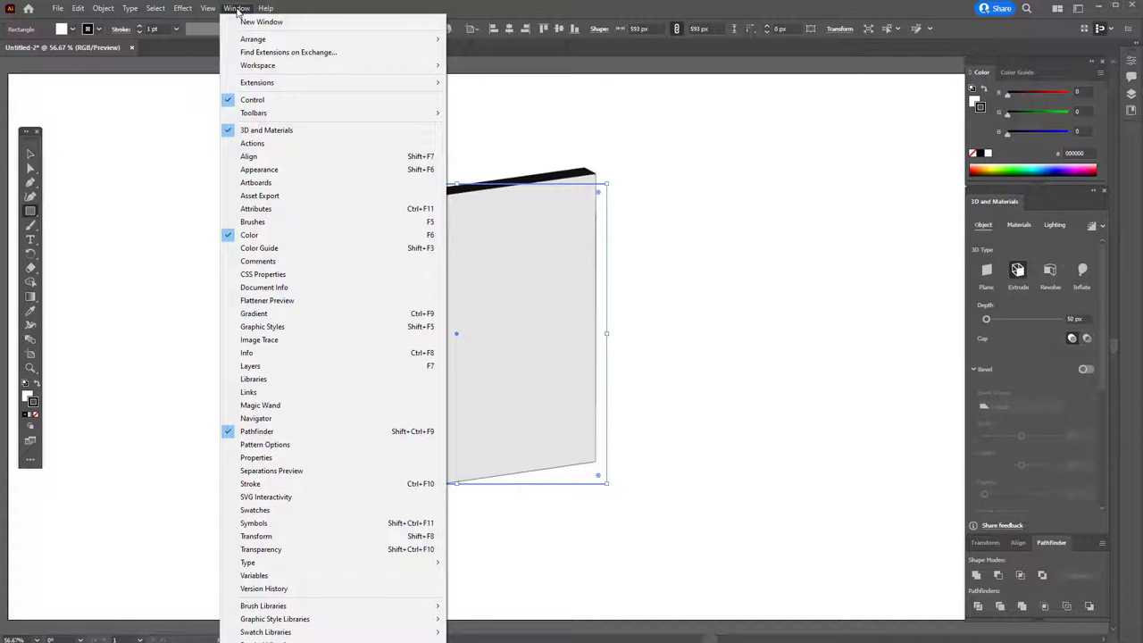
click(576, 13)
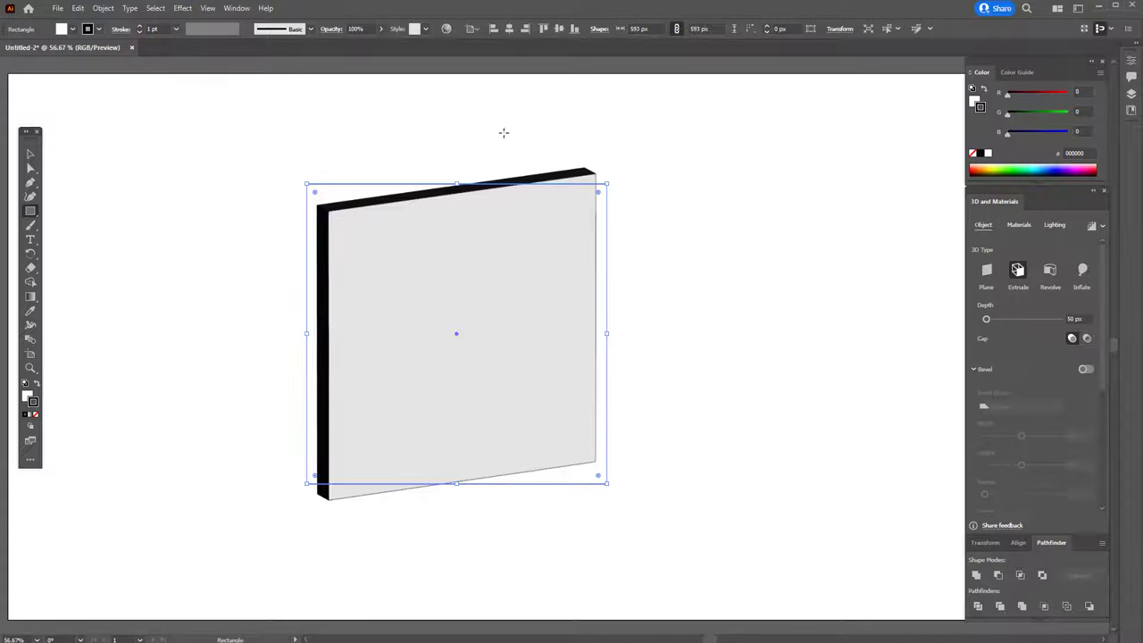
click(638, 29)
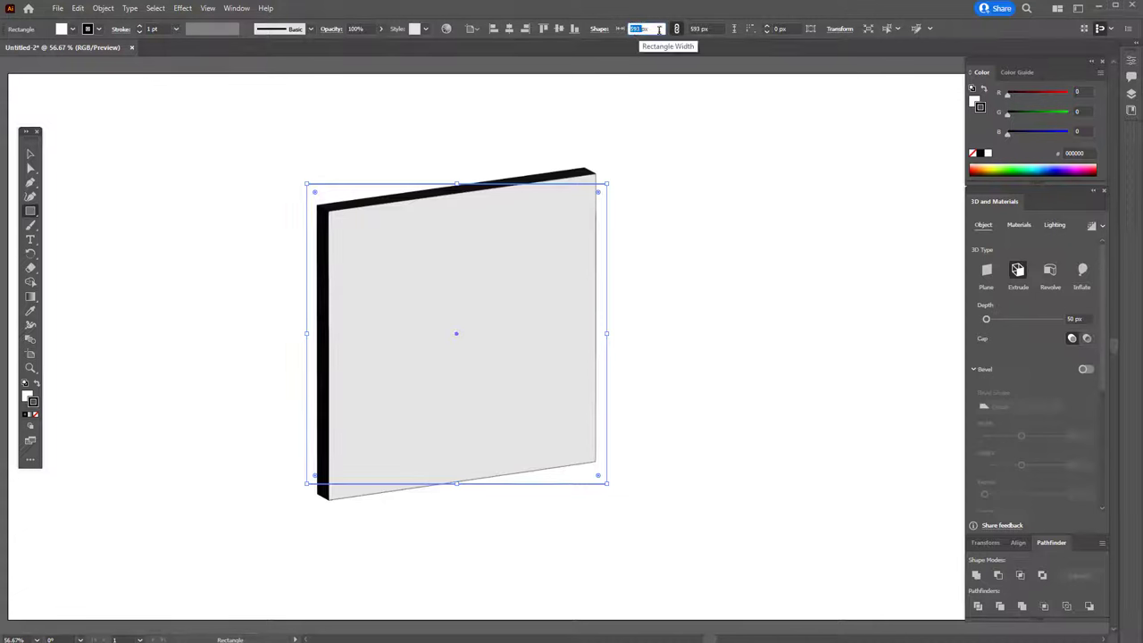
click(697, 28)
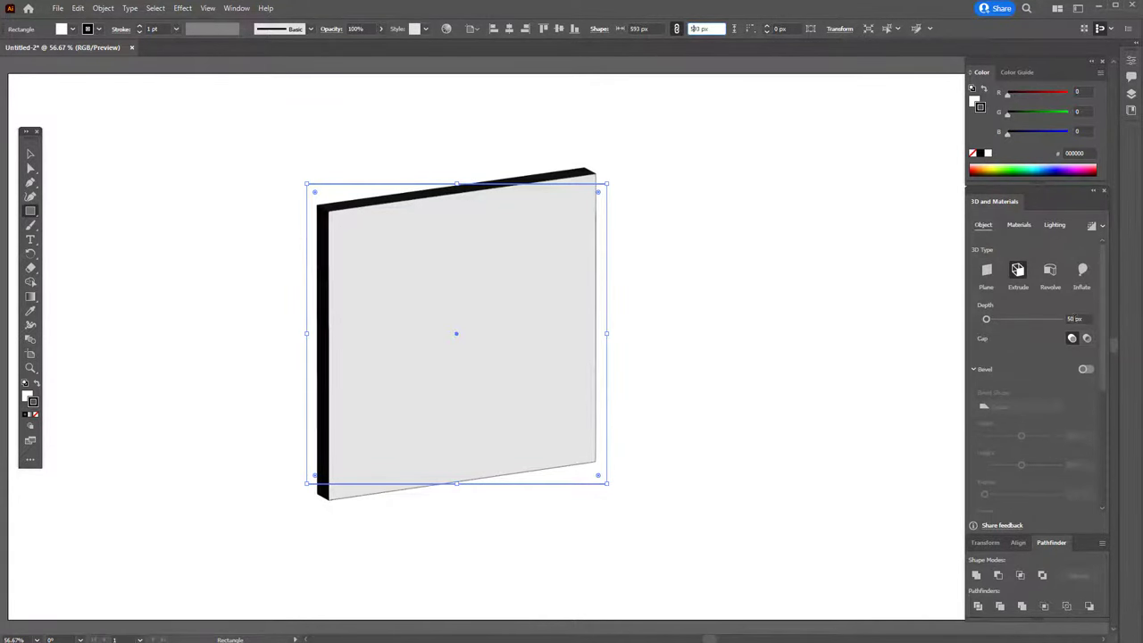
Set the extrusion Depth to 593 px and keep Cap on for a solid cube.
click(1075, 319)
text(593)
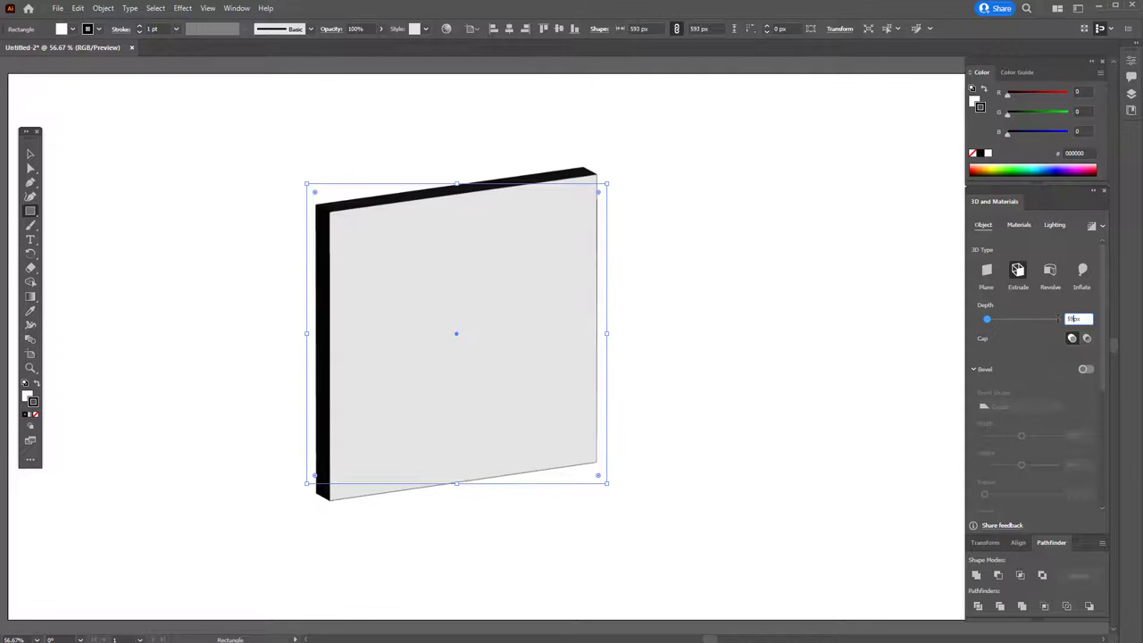
key(Return)
click(30, 154)
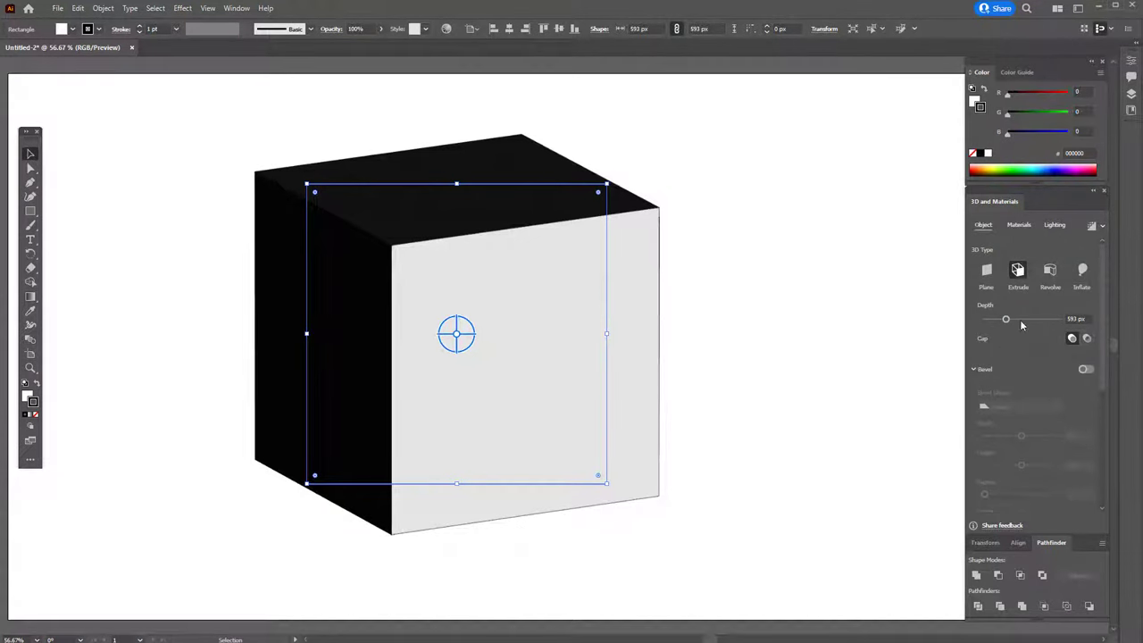
click(1087, 340)
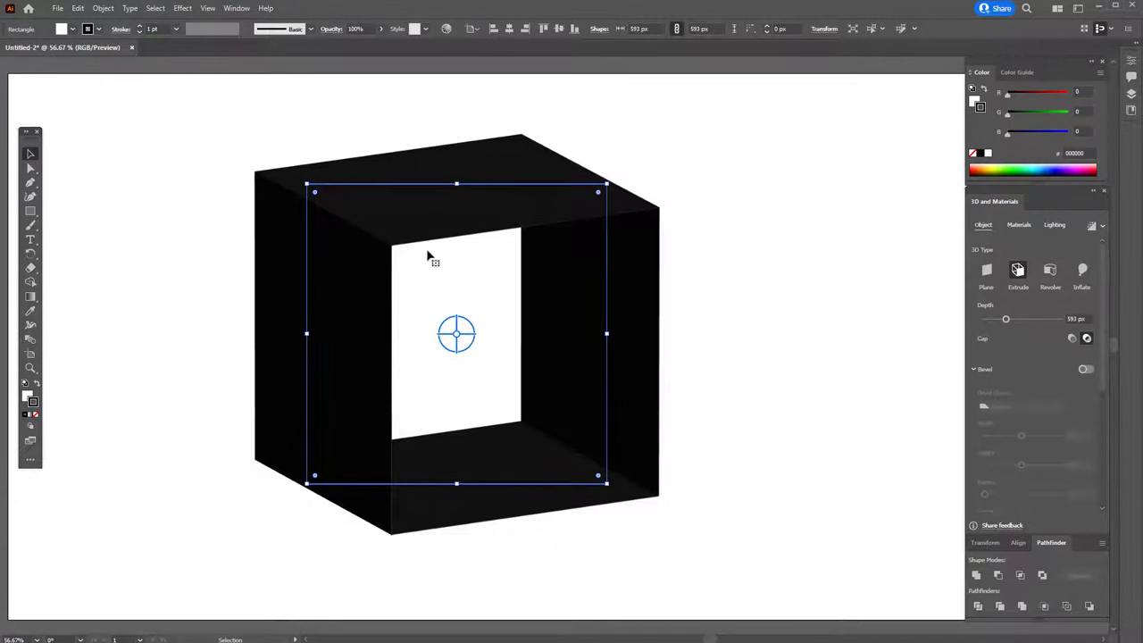
click(1073, 338)
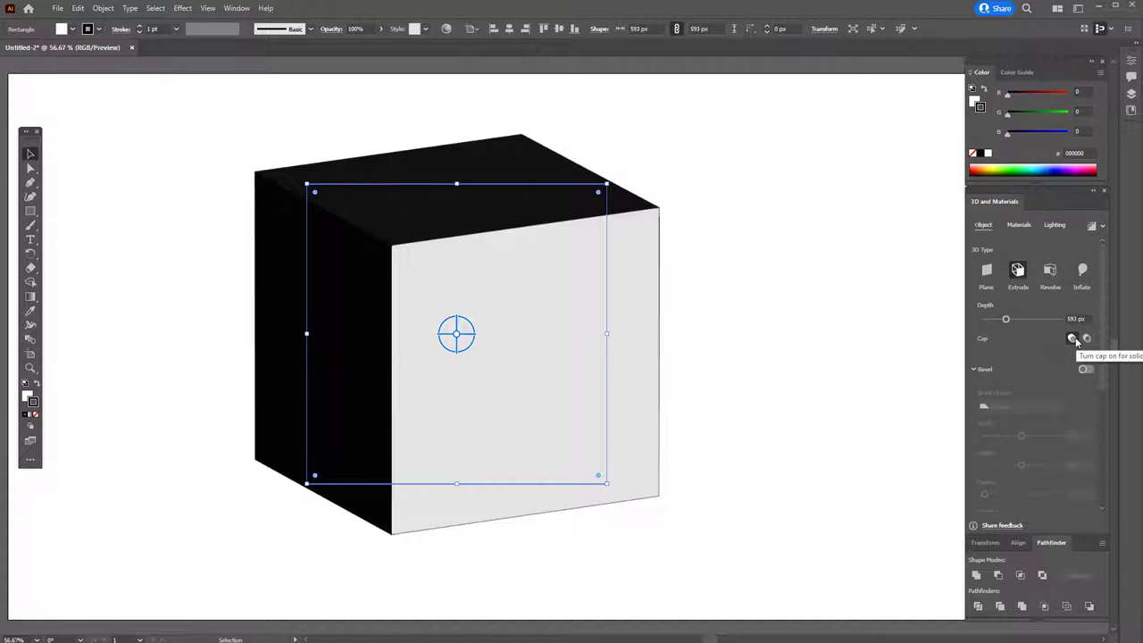
Set the stroke colour to blue 1884EF and the fill colour to red D33D3D.
double_click(33, 403)
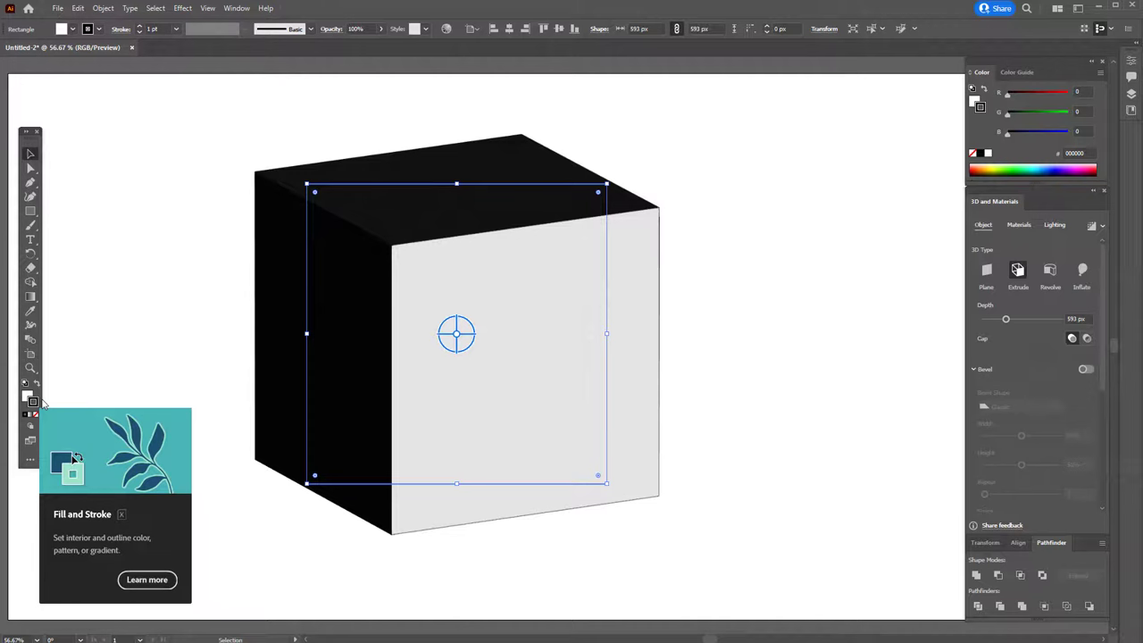
drag(605, 347, 600, 321)
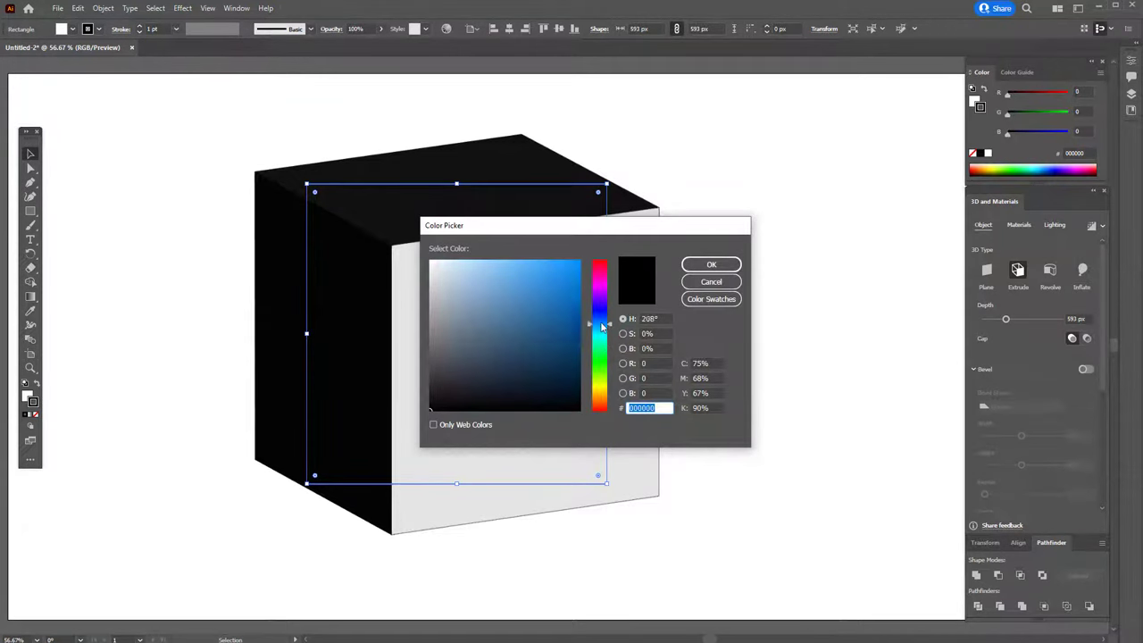
click(565, 269)
click(713, 265)
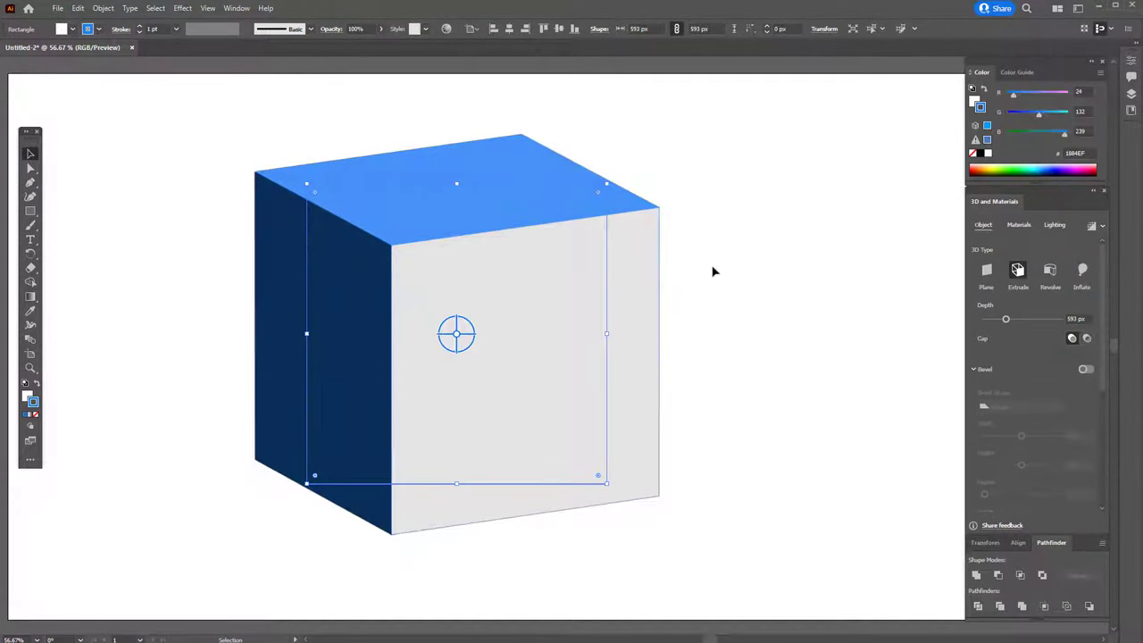
double_click(27, 395)
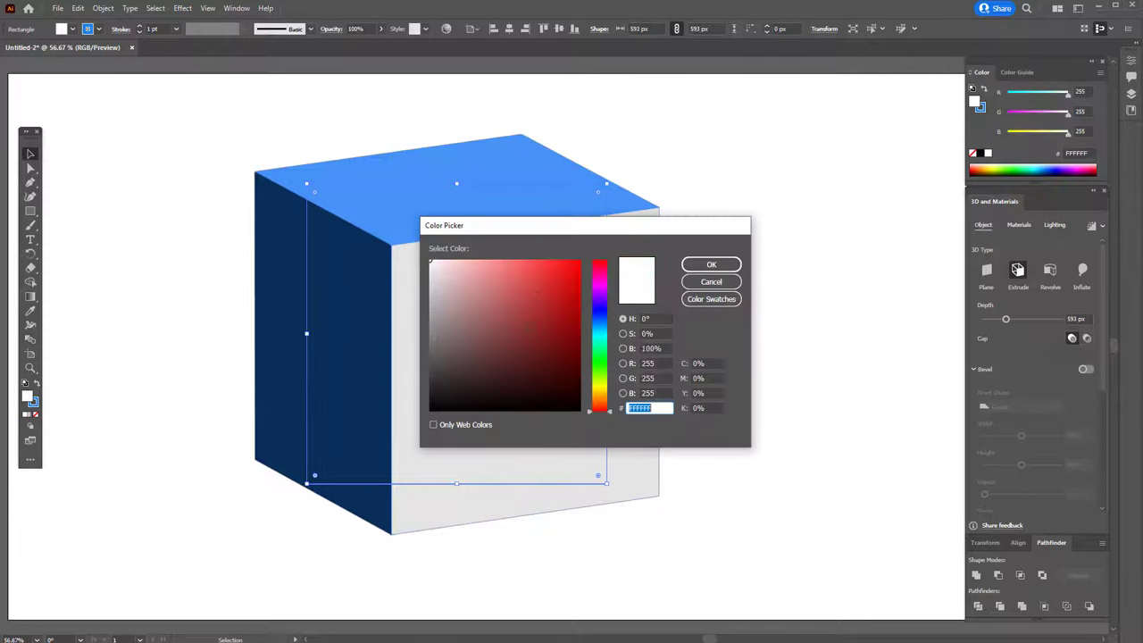
click(536, 284)
click(711, 264)
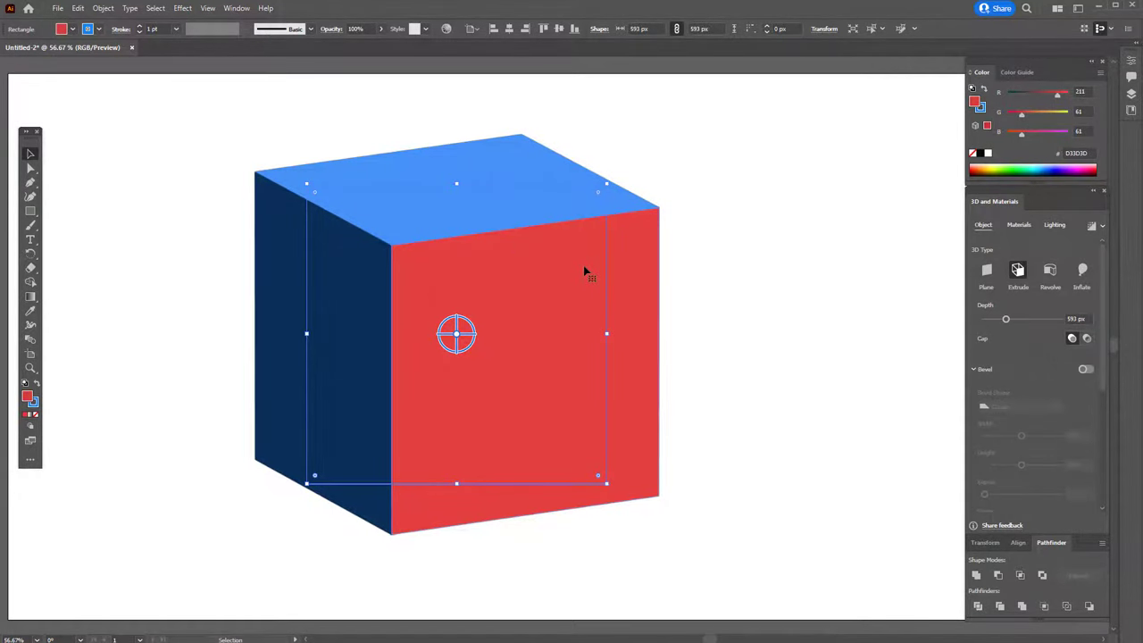
Toggle Cap off and on, then change the fill colour to blue 203DED.
click(1087, 338)
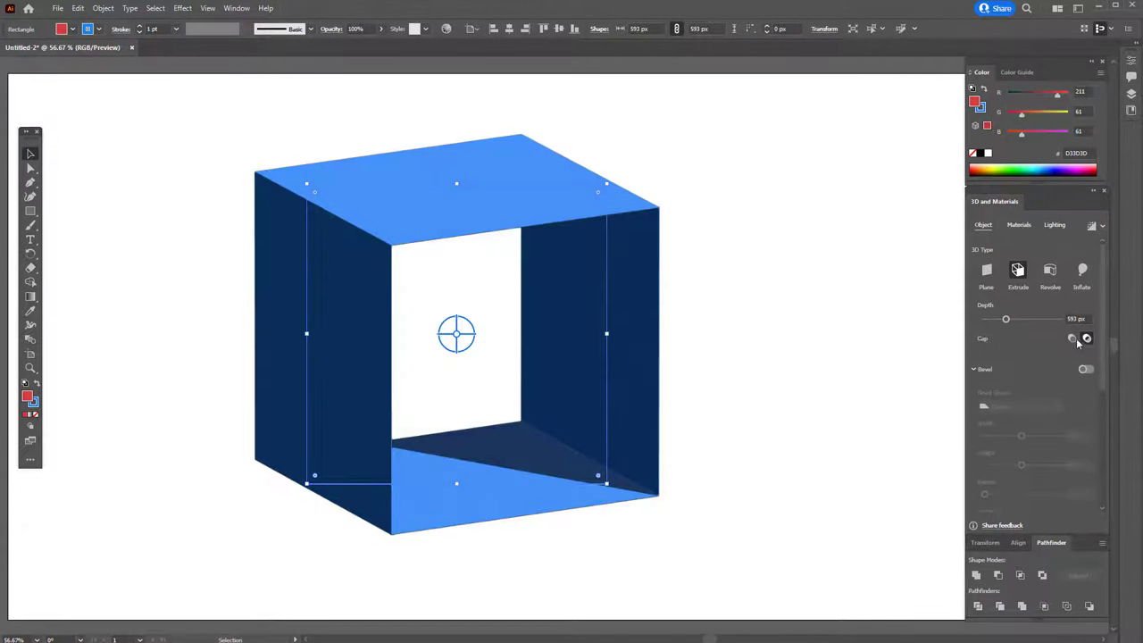
click(1072, 338)
double_click(28, 397)
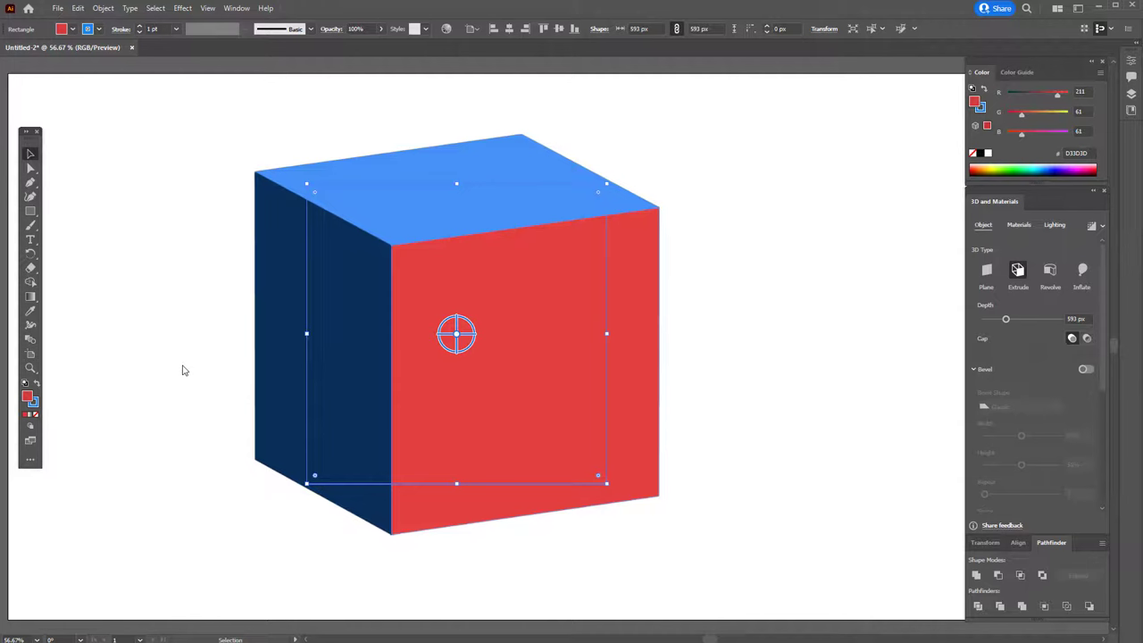
text(203DED)
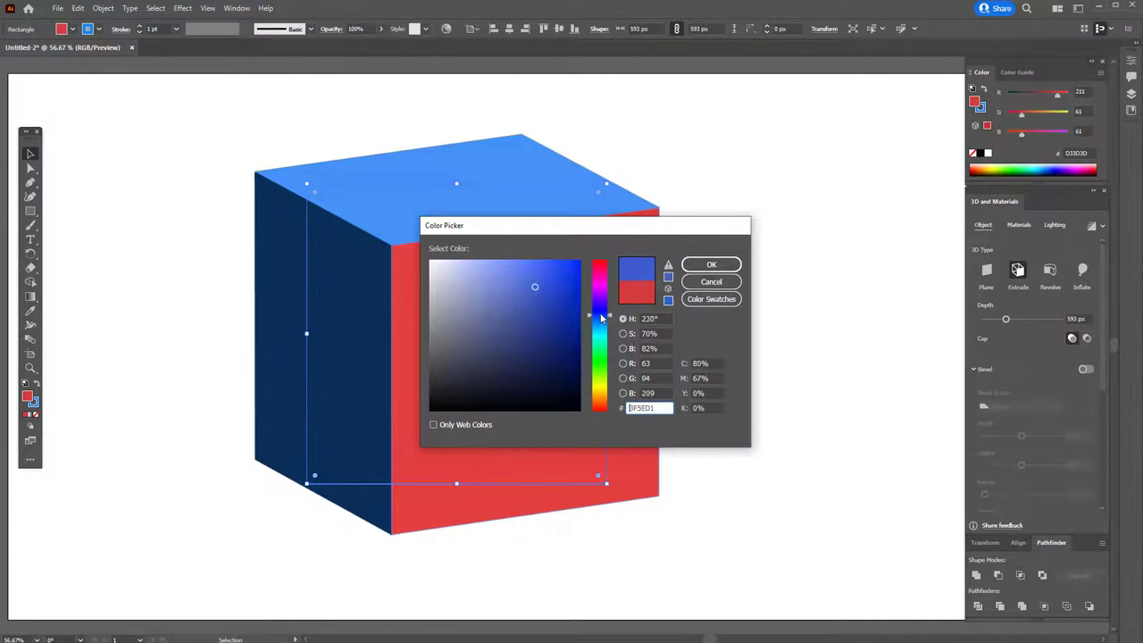
click(713, 262)
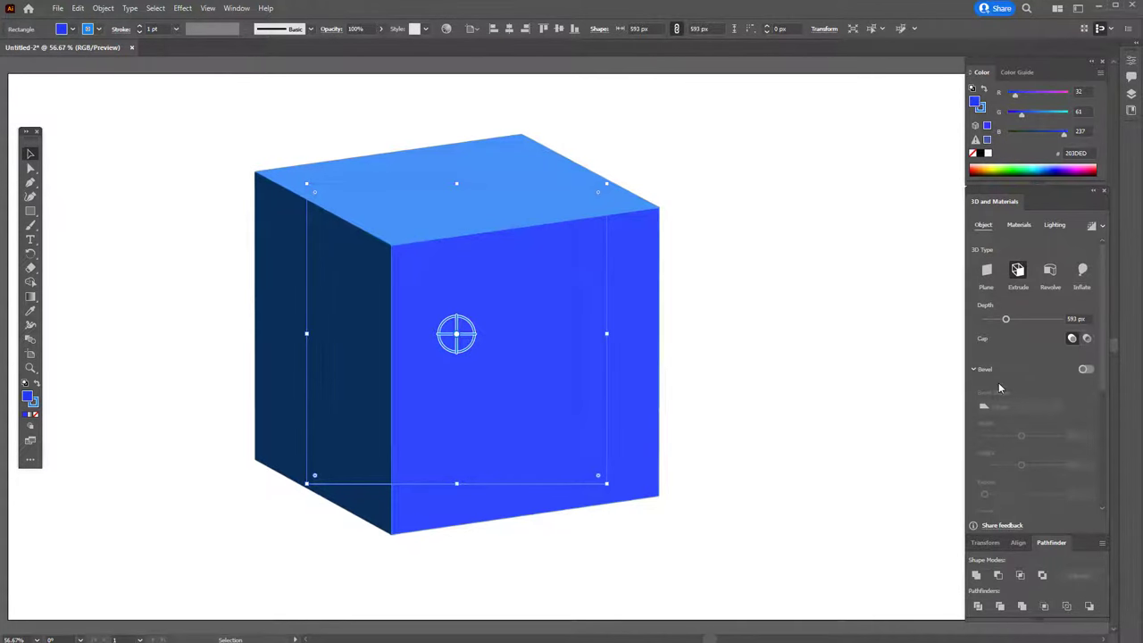
Try a bevel then remove it, and raise the light intensity to 73%.
click(1086, 370)
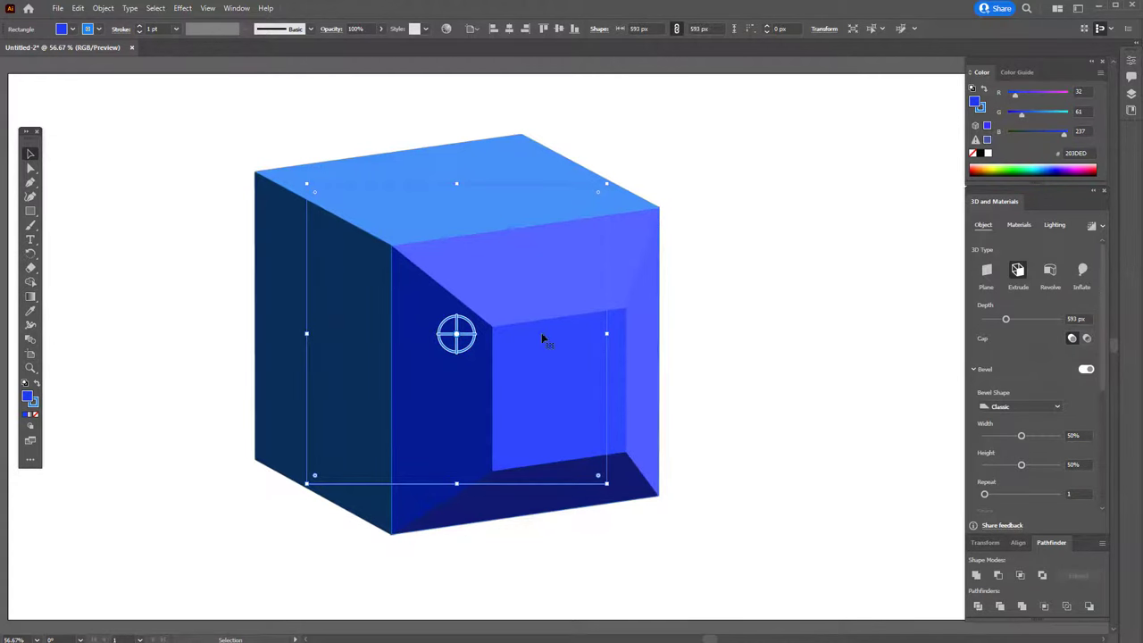
click(1086, 370)
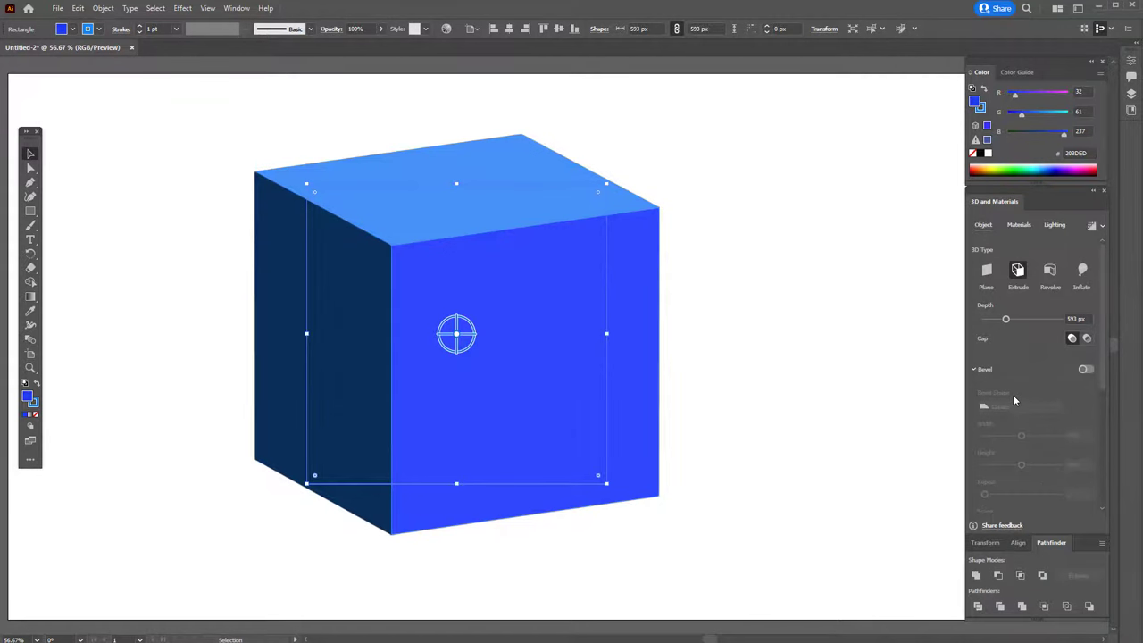
click(1055, 225)
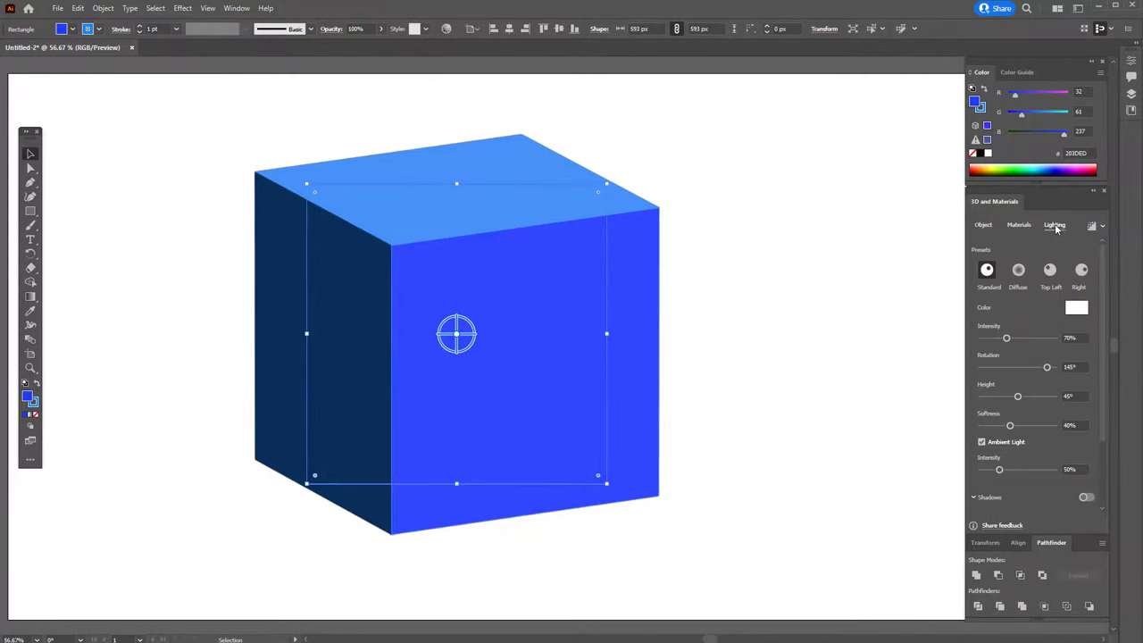
mouse_move(1006, 340)
mouse_down()
mouse_move(1017, 340)
mouse_move(1005, 369)
mouse_move(1052, 374)
mouse_move(1037, 373)
mouse_move(1041, 398)
mouse_move(1002, 398)
mouse_move(1031, 400)
mouse_move(1034, 432)
mouse_move(1016, 426)
mouse_up()
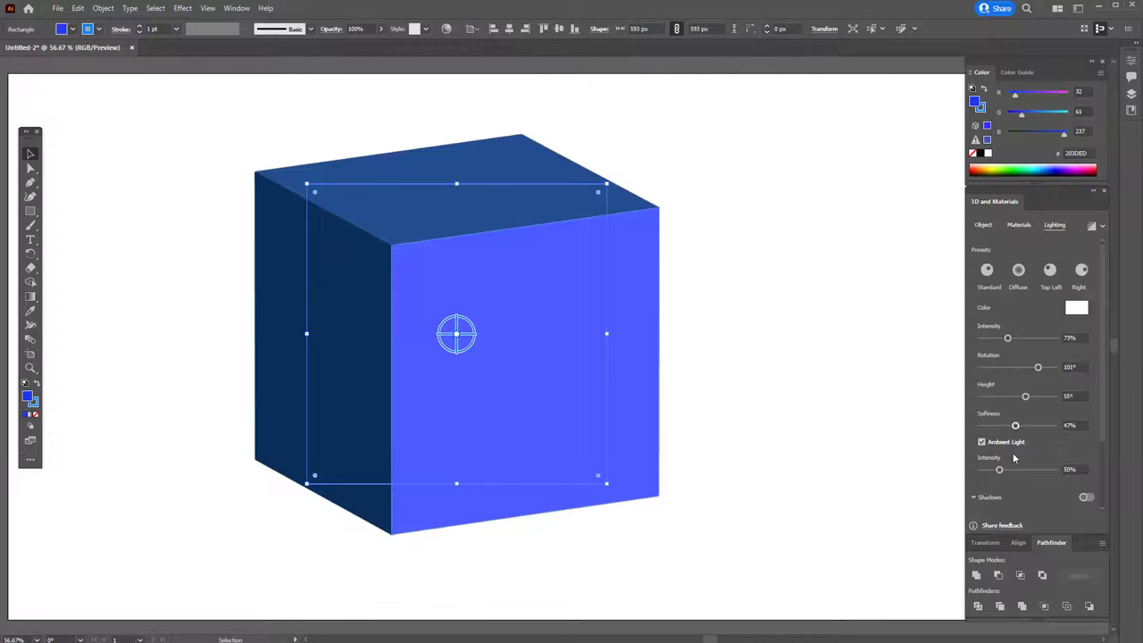
Soften the light to 47% and leave Ambient Light switched on.
click(982, 442)
click(994, 444)
click(994, 444)
click(994, 444)
Raise ambient light to 83%, set light height to 65°, and leave Shadows off.
drag(1001, 470, 1012, 470)
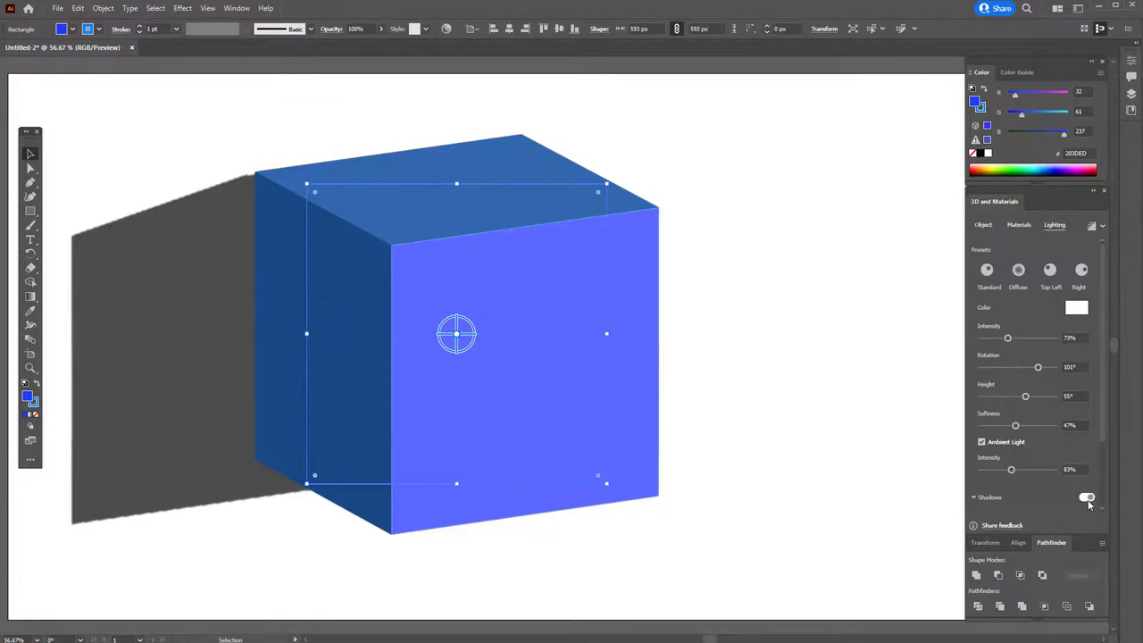
click(1086, 498)
click(1086, 498)
mouse_move(1025, 399)
mouse_down()
mouse_move(1001, 395)
mouse_move(1044, 397)
mouse_move(1018, 367)
mouse_move(1041, 367)
mouse_up()
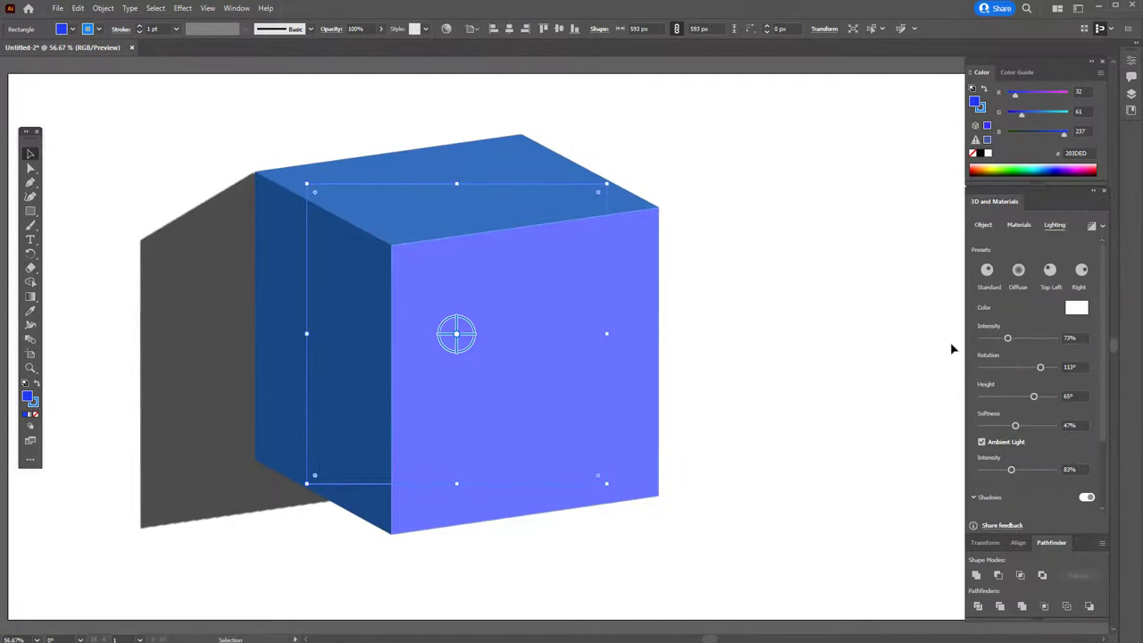
click(1088, 497)
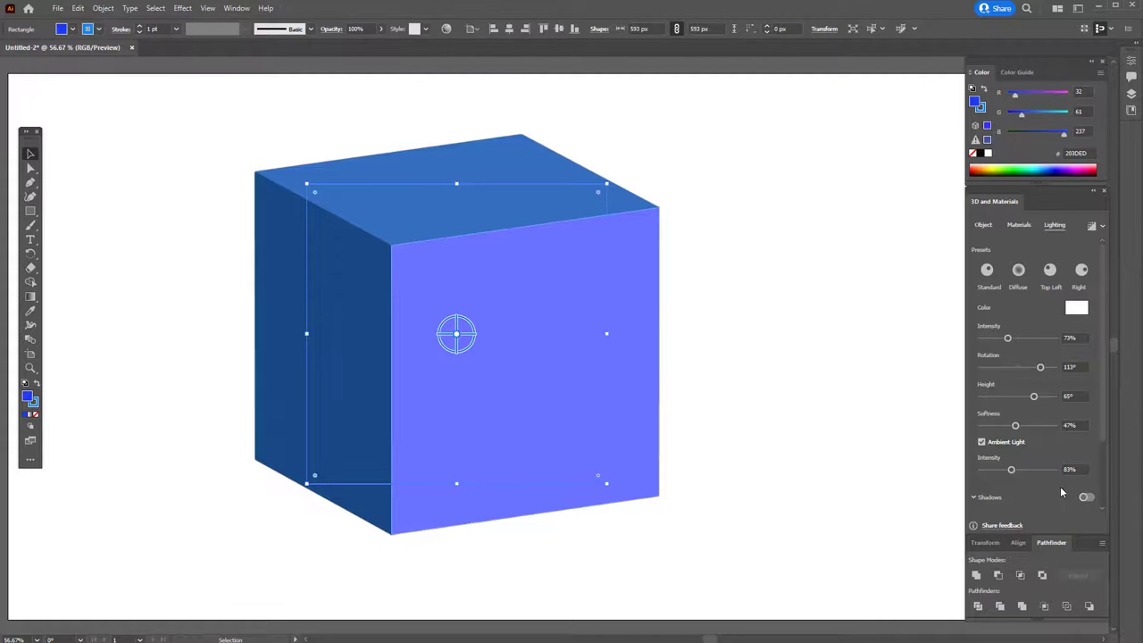
click(1087, 497)
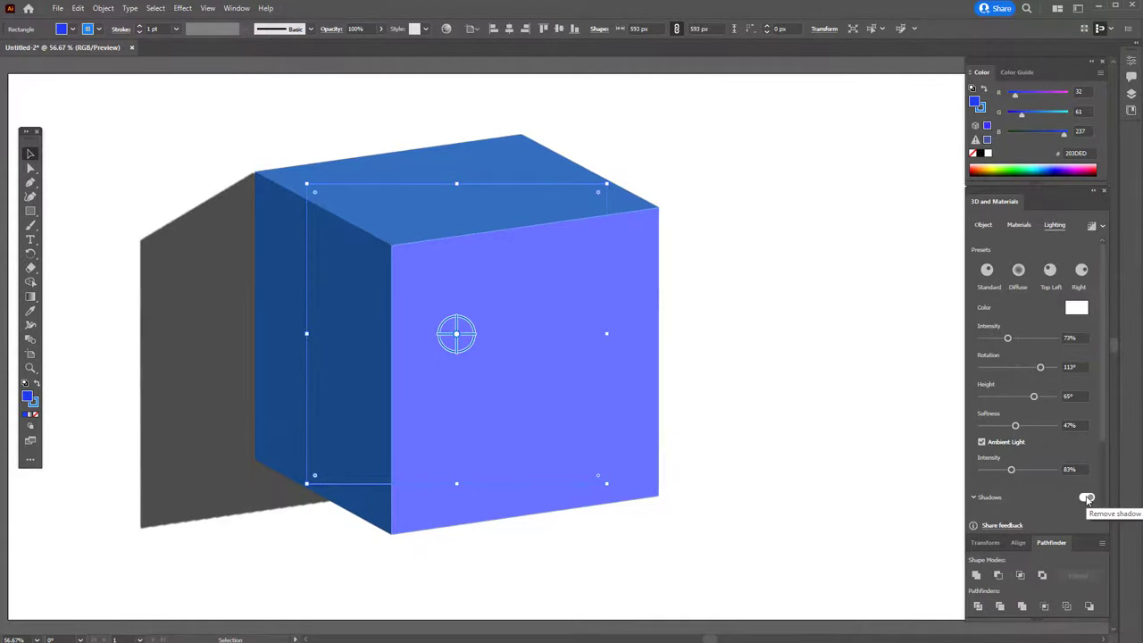
click(1087, 498)
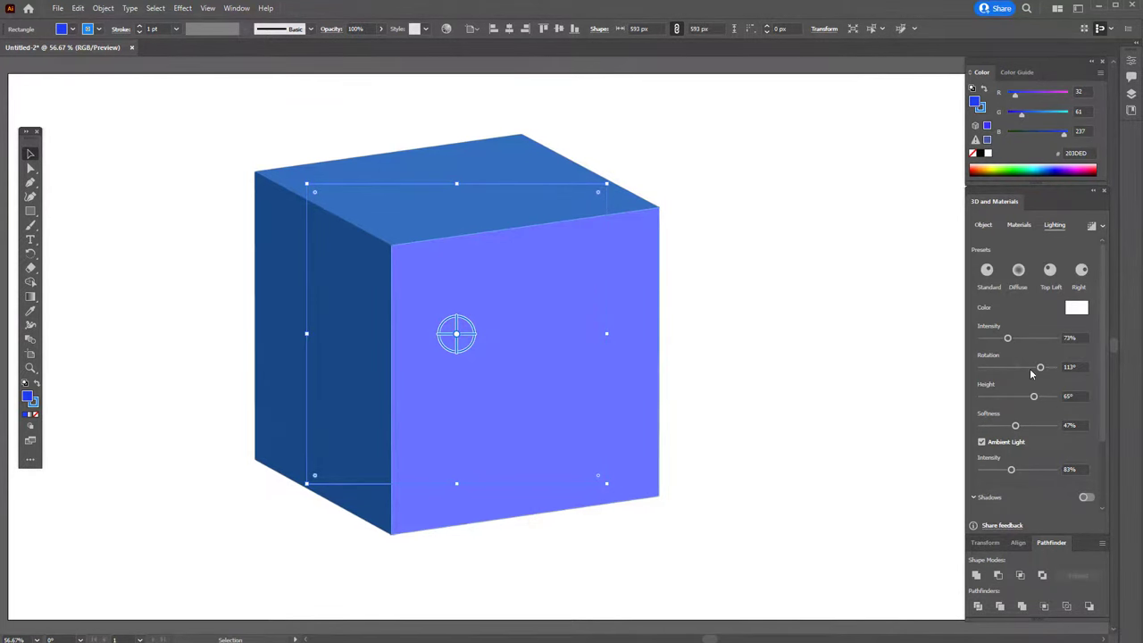
click(1080, 309)
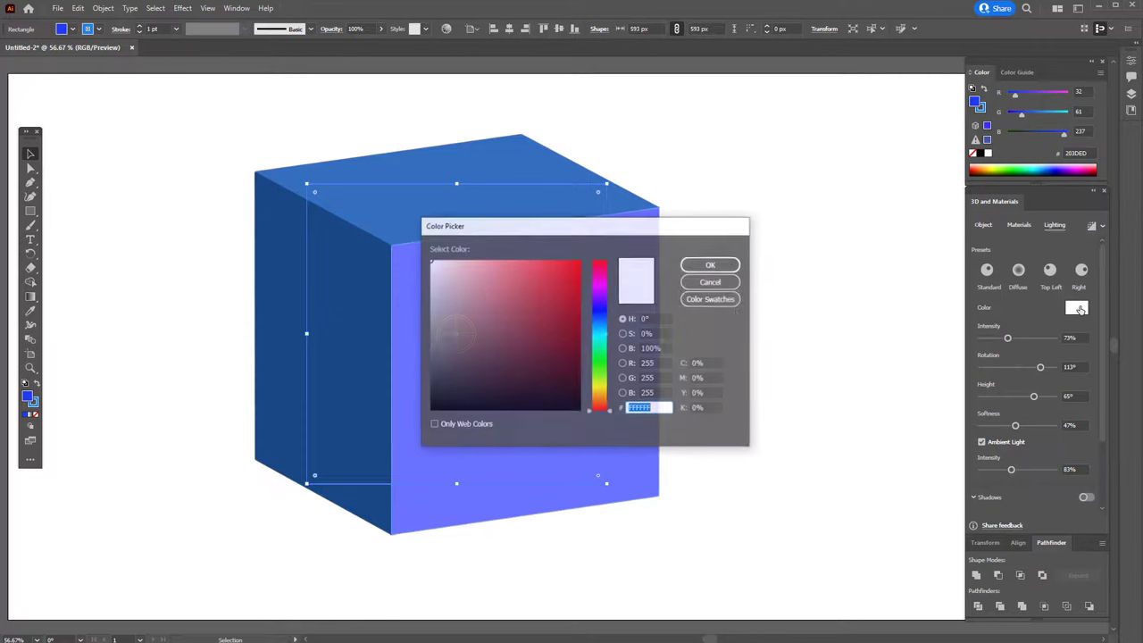
text(E51A1A)
text(31AF1B)
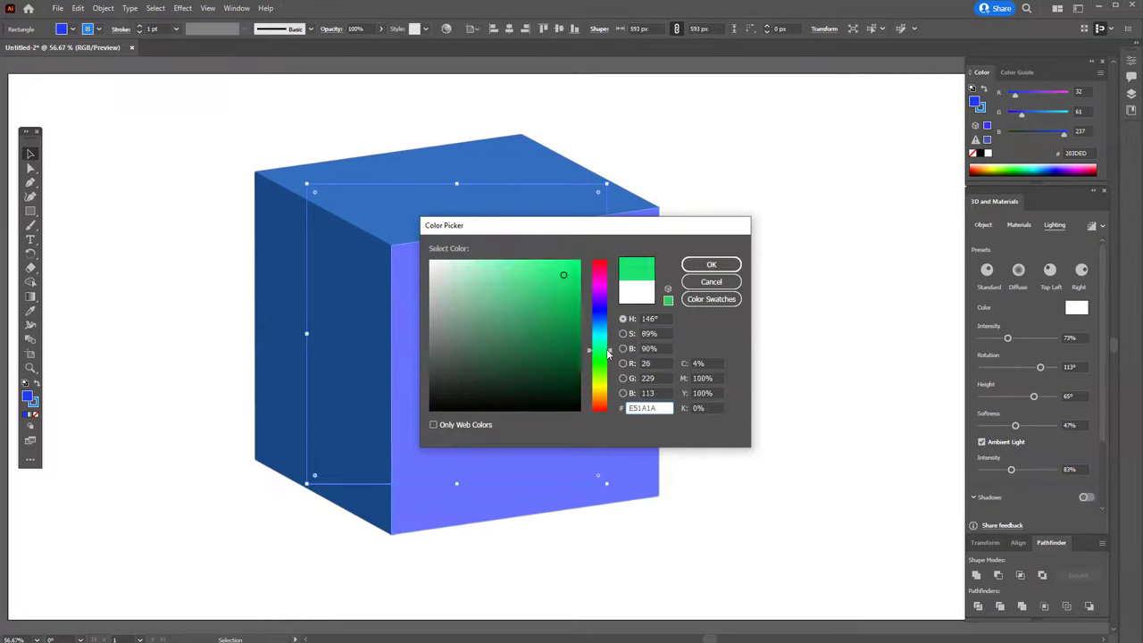
click(711, 265)
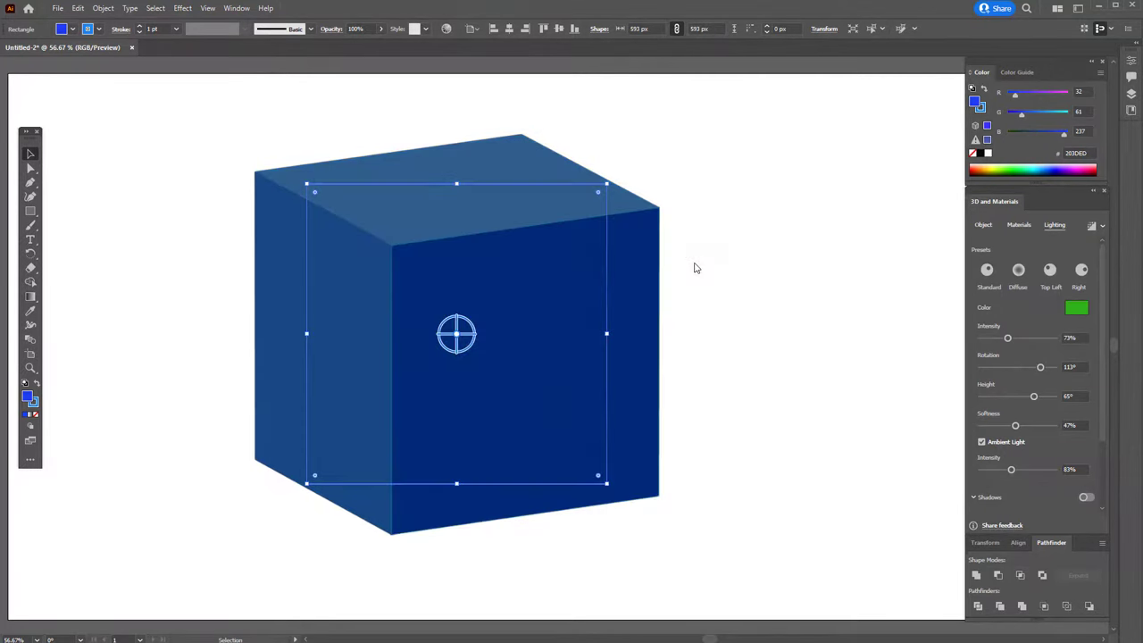
key(ctrl+z)
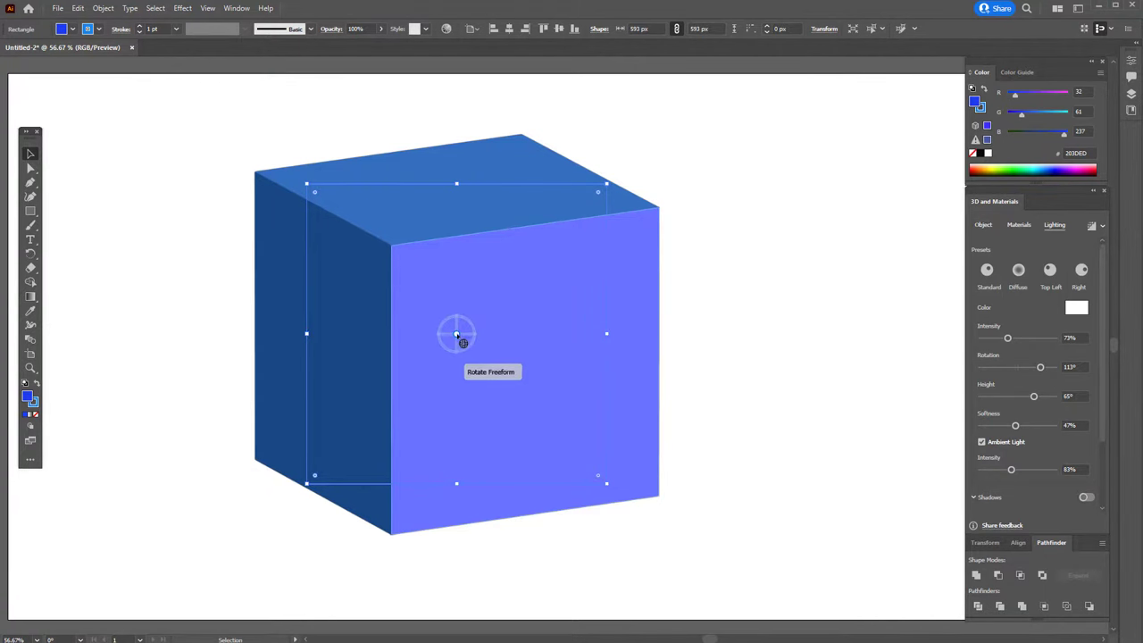
Turn the cube with the freeform and Z-axis widgets to a near-frontal pose with its top showing.
mouse_move(455, 336)
mouse_down()
mouse_move(483, 324)
mouse_move(452, 301)
mouse_move(421, 319)
mouse_move(437, 352)
mouse_move(474, 347)
mouse_move(466, 320)
mouse_up()
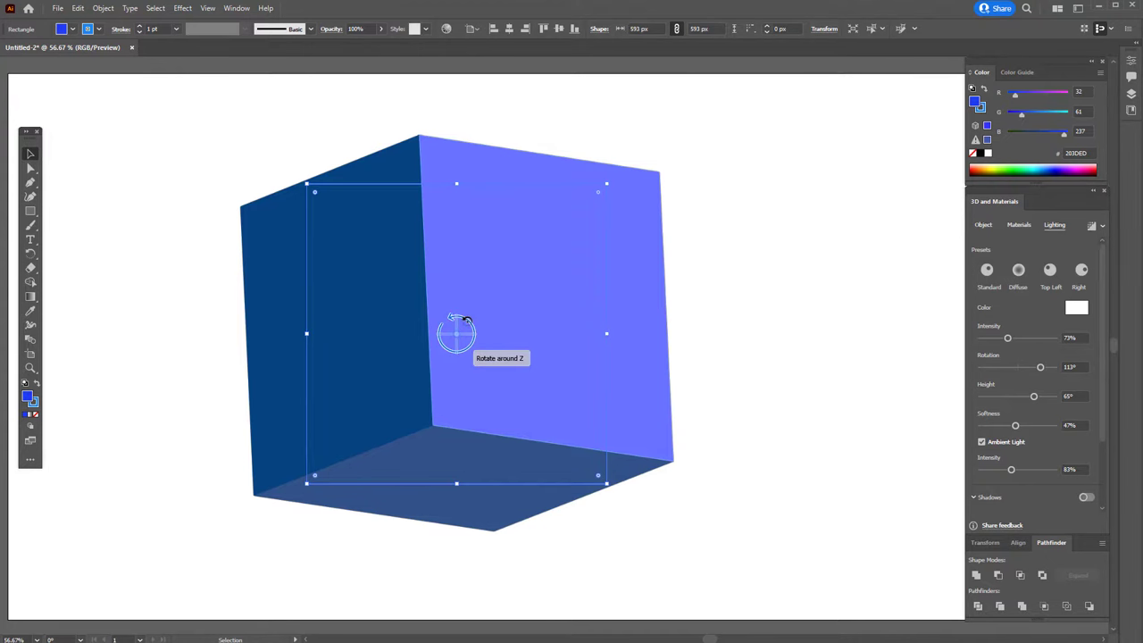
mouse_move(462, 318)
mouse_down()
mouse_move(492, 324)
mouse_move(437, 294)
mouse_move(474, 319)
mouse_up()
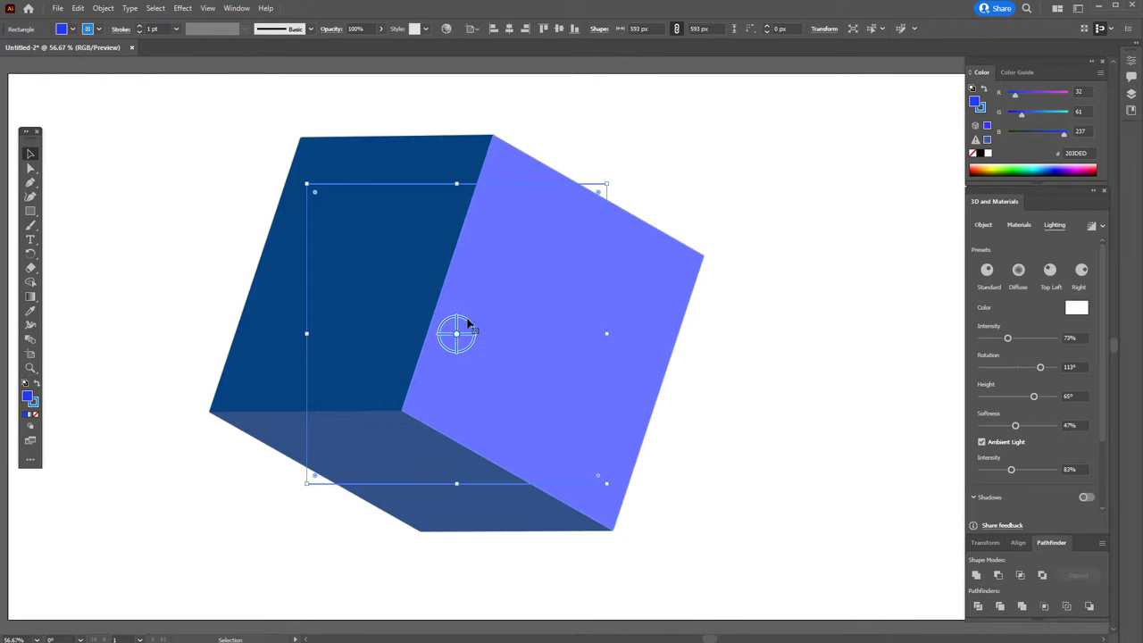
drag(466, 319, 661, 329)
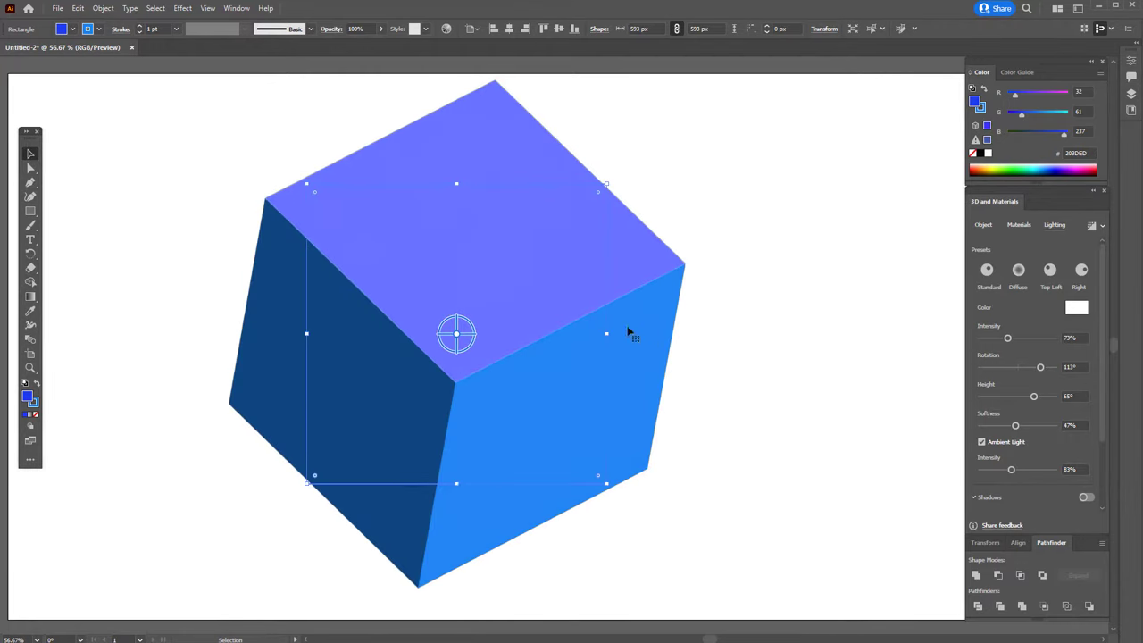
drag(459, 334, 421, 306)
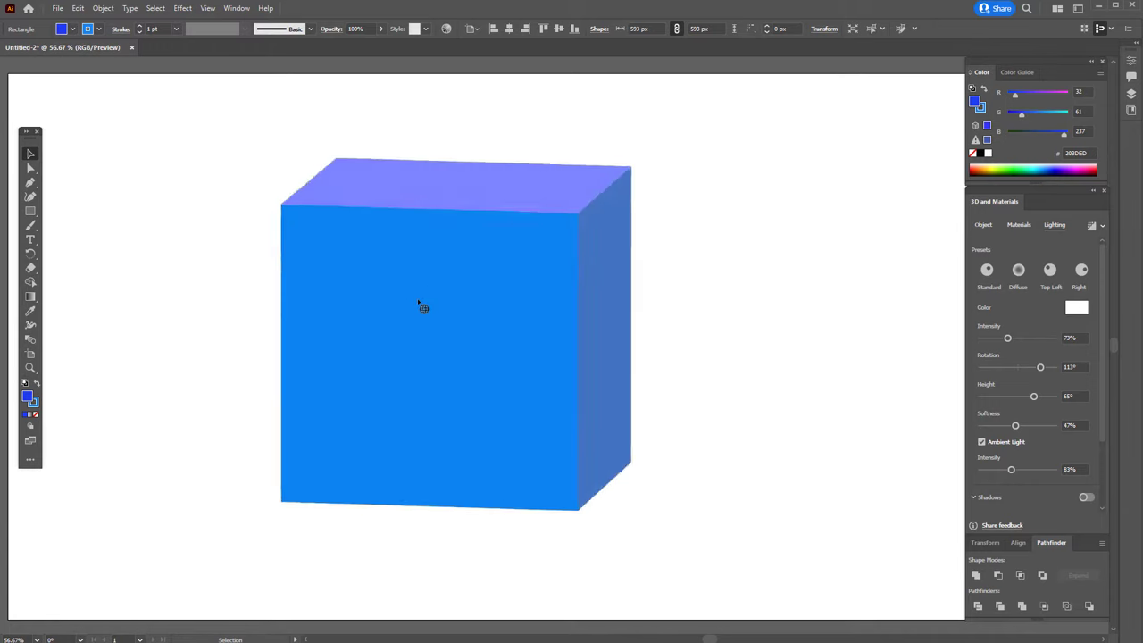